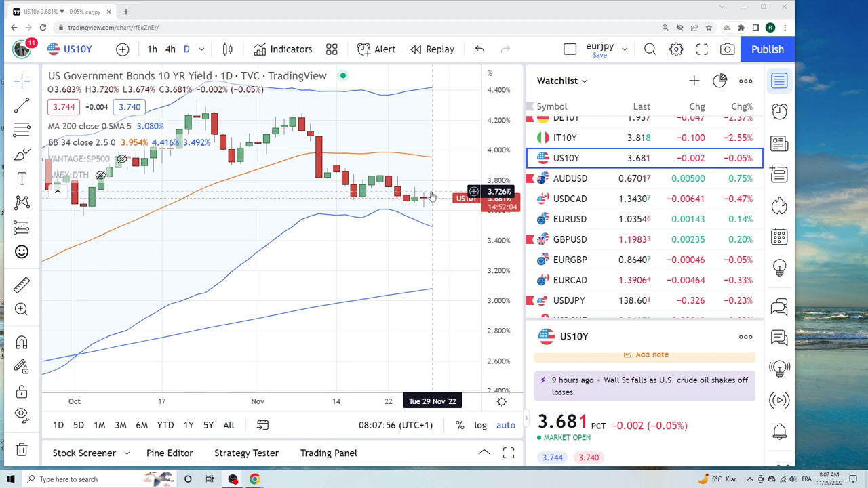
- Chart ES1! S&P 500 E-mini futures, then CL1! Light Crude Oil Futures on daily candles
{"action": "scroll", "coordinate": [597, 170], "scroll_direction": "up", "scroll_amount": 3}
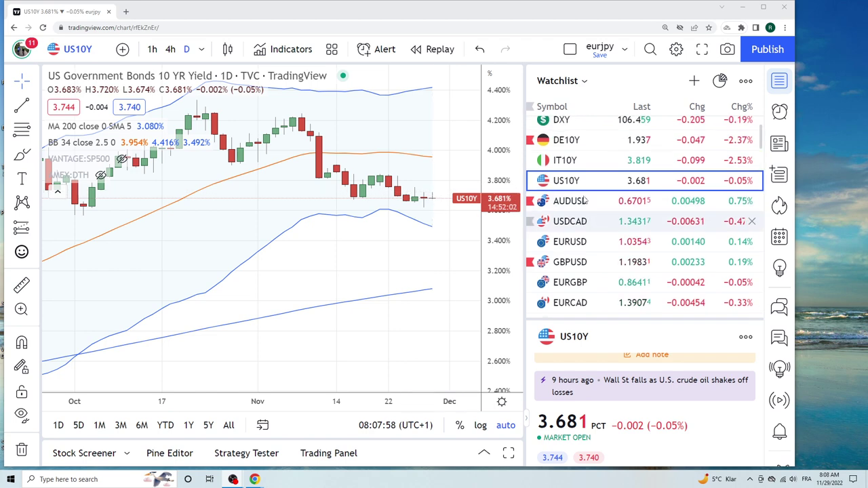
{"action": "left_click", "coordinate": [563, 133]}
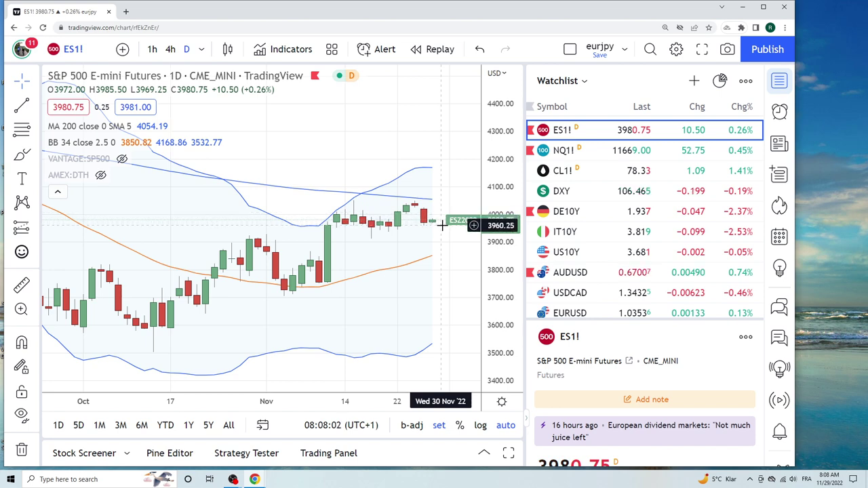
{"action": "left_click", "coordinate": [562, 173]}
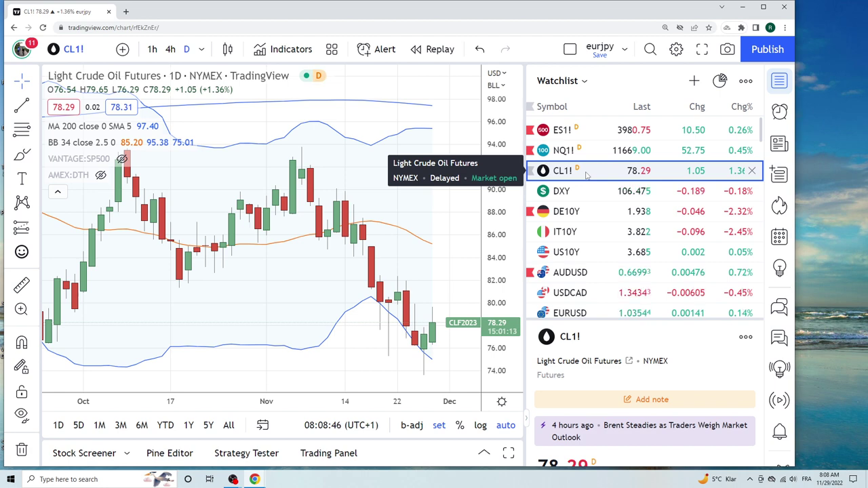
- Load AUDUSD daily candles from the watchlist, keeping the 200 SMA and Bollinger Bands
{"action": "left_click", "coordinate": [587, 275]}
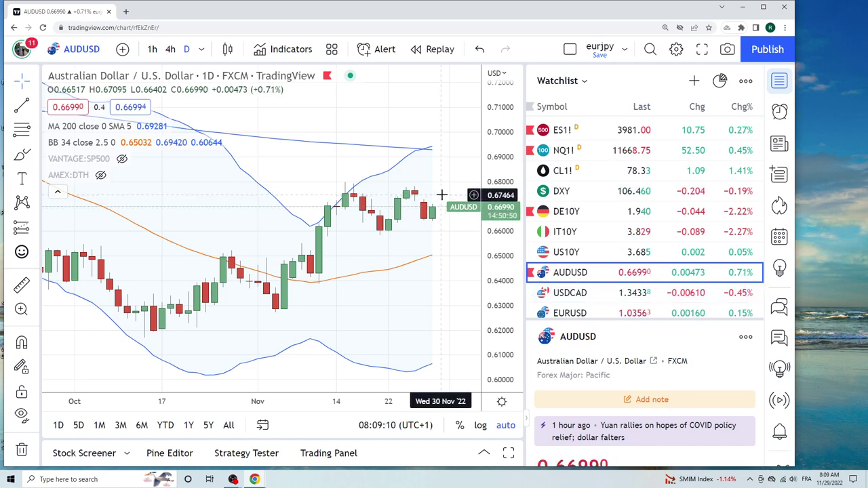
- Chart USDCAD briefly, then EURUSD daily candles from the watchlist
{"action": "left_click", "coordinate": [574, 293]}
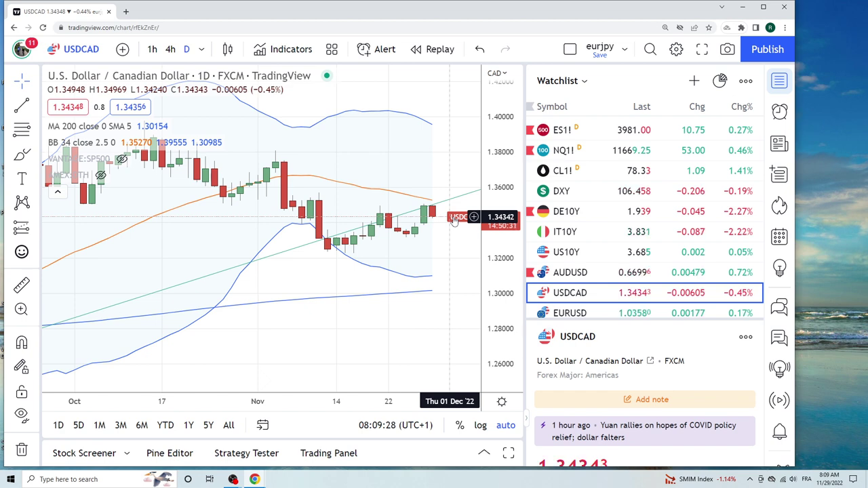
{"action": "scroll", "coordinate": [606, 235], "scroll_direction": "down", "scroll_amount": 1}
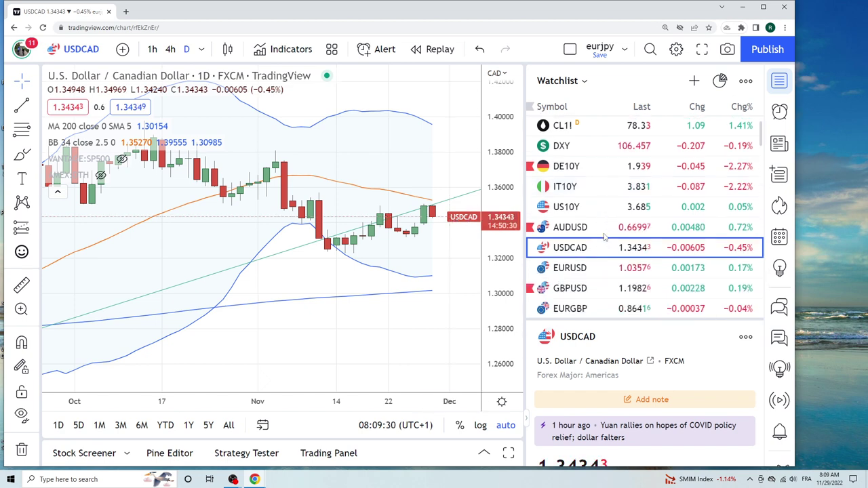
{"action": "left_click", "coordinate": [600, 268]}
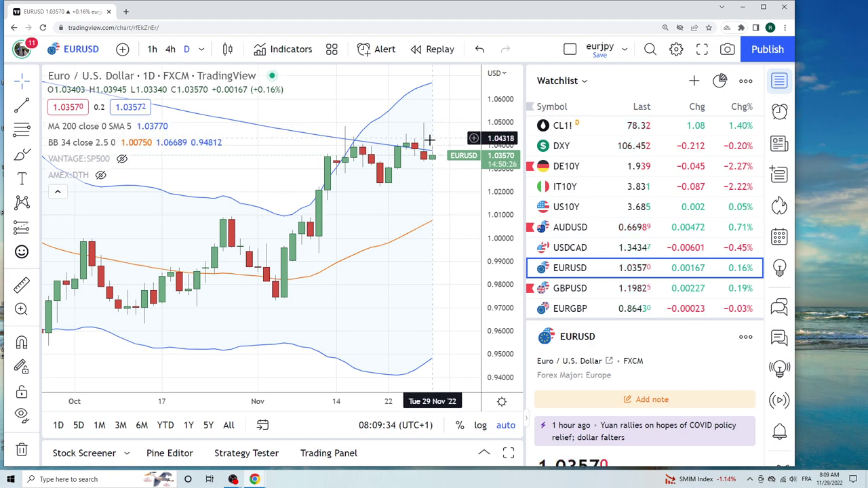
- Review EURUSD on zoomed 1-hour candles, then return it to daily candles
{"action": "left_click", "coordinate": [152, 49]}
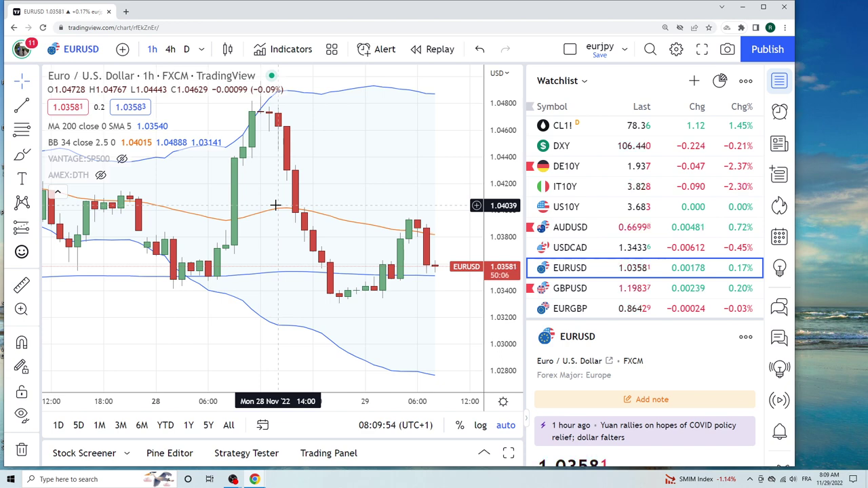
{"action": "scroll", "coordinate": [274, 206], "scroll_direction": "down", "scroll_amount": 3}
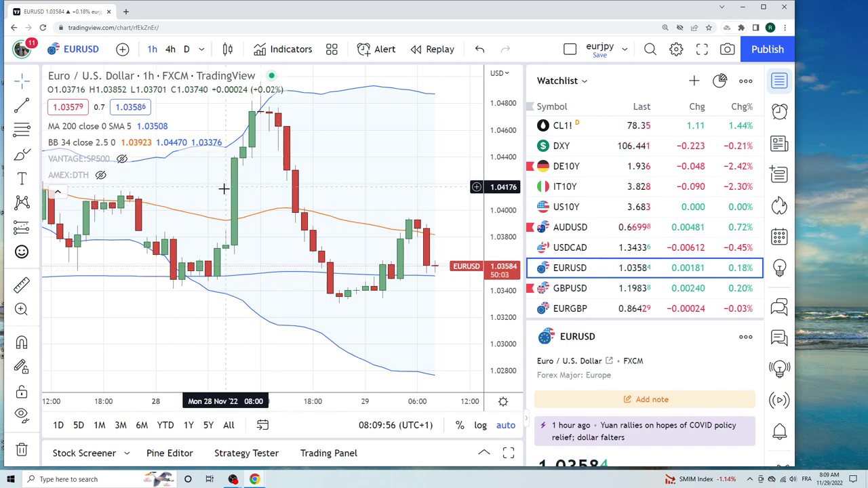
{"action": "left_click", "coordinate": [187, 48]}
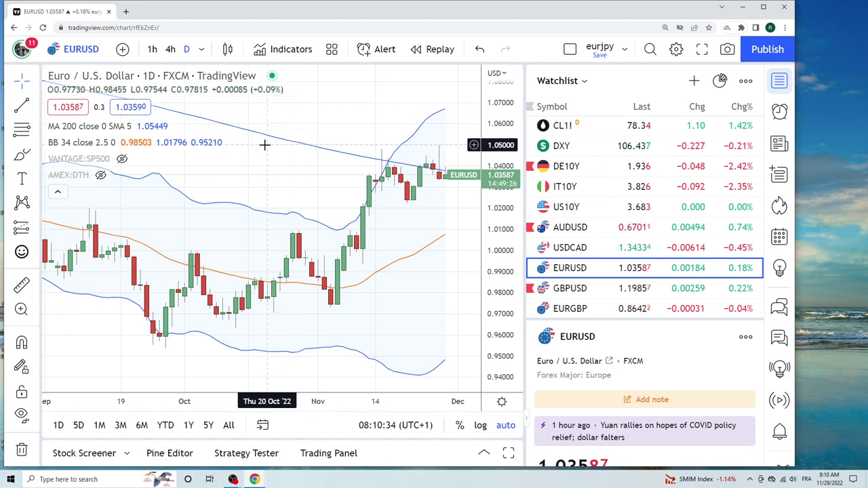
- Load GBPUSD on 1-hour candles, zoomed out to cover Nov 21 to Nov 29
{"action": "left_click", "coordinate": [567, 290]}
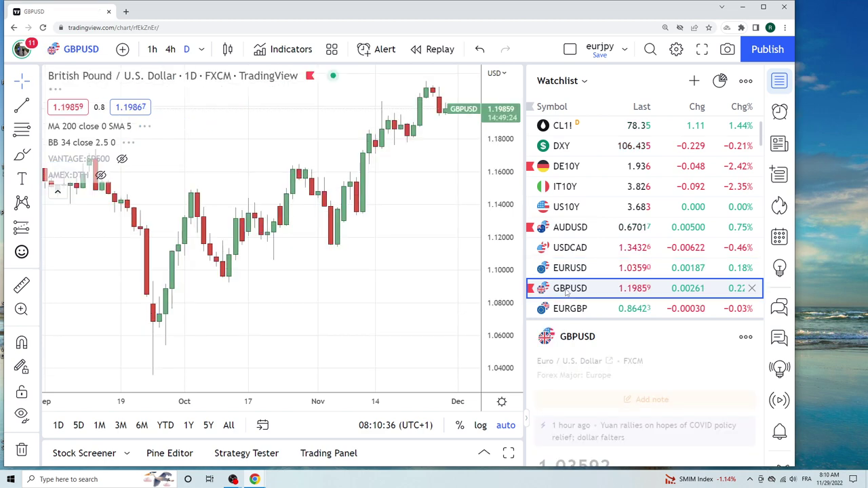
{"action": "scroll", "coordinate": [272, 195], "scroll_direction": "up", "scroll_amount": 2}
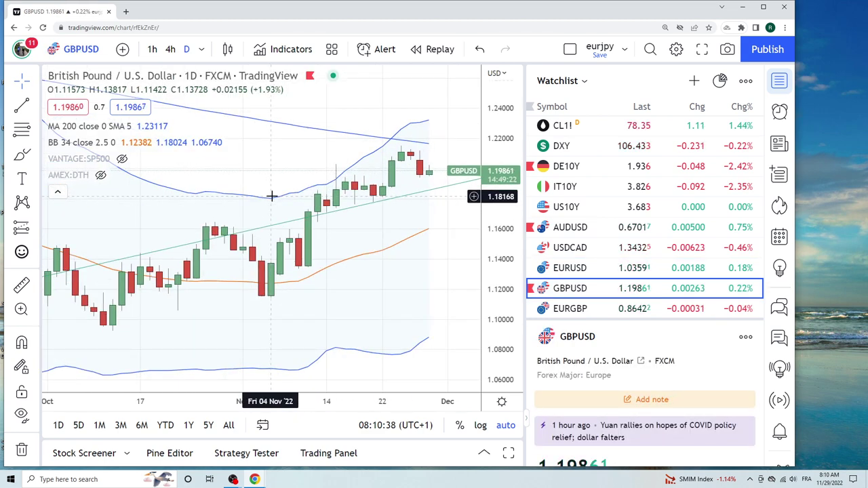
{"action": "left_click", "coordinate": [152, 49]}
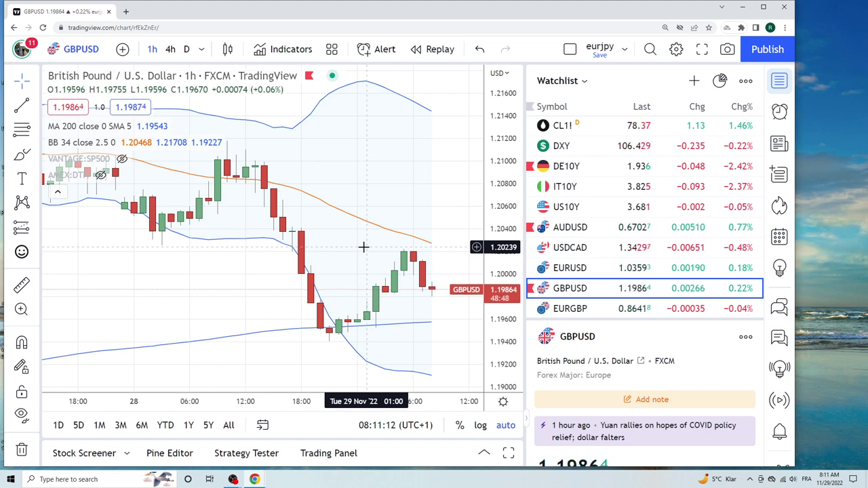
{"action": "scroll", "coordinate": [365, 248], "scroll_direction": "down", "scroll_amount": 5}
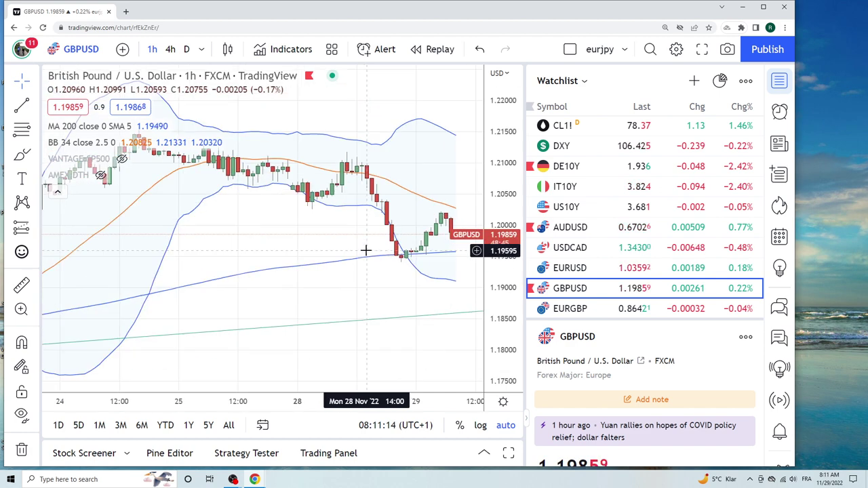
{"action": "scroll", "coordinate": [365, 249], "scroll_direction": "down", "scroll_amount": 4}
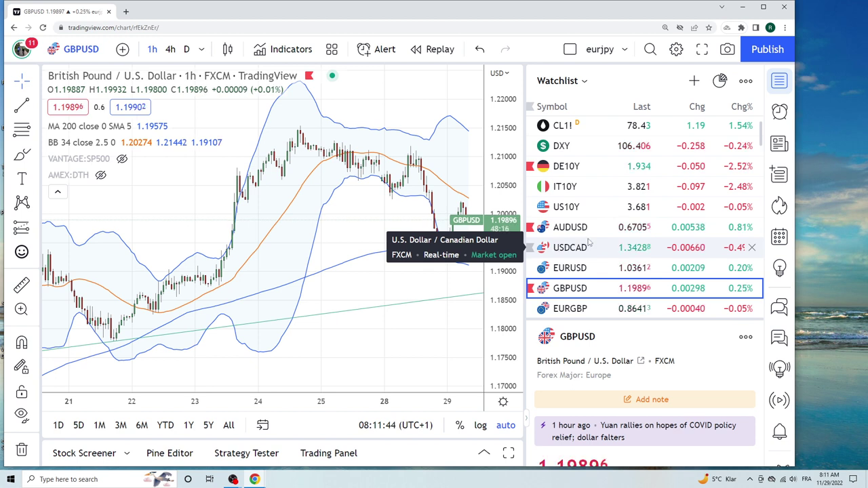
{"action": "scroll", "coordinate": [590, 224], "scroll_direction": "down", "scroll_amount": 1}
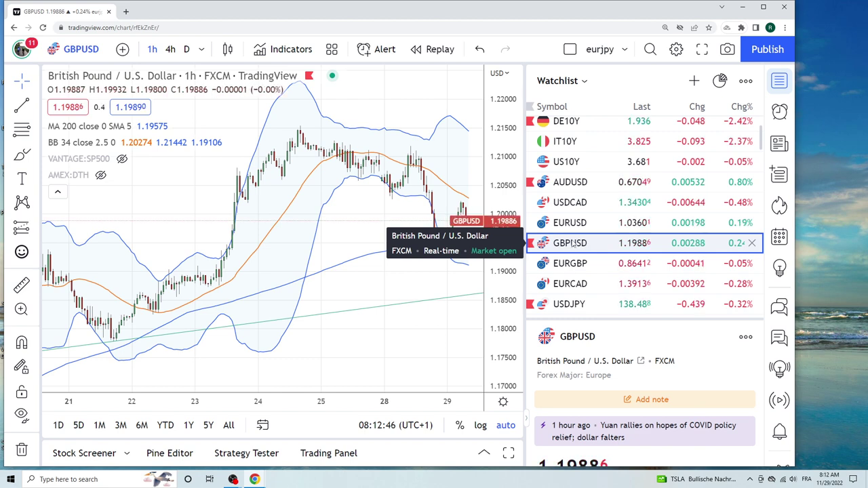
- Load EURGBP 1-hour candles, trading near 0.8641 below the 200 SMA at 0.8667
{"action": "left_click", "coordinate": [560, 266]}
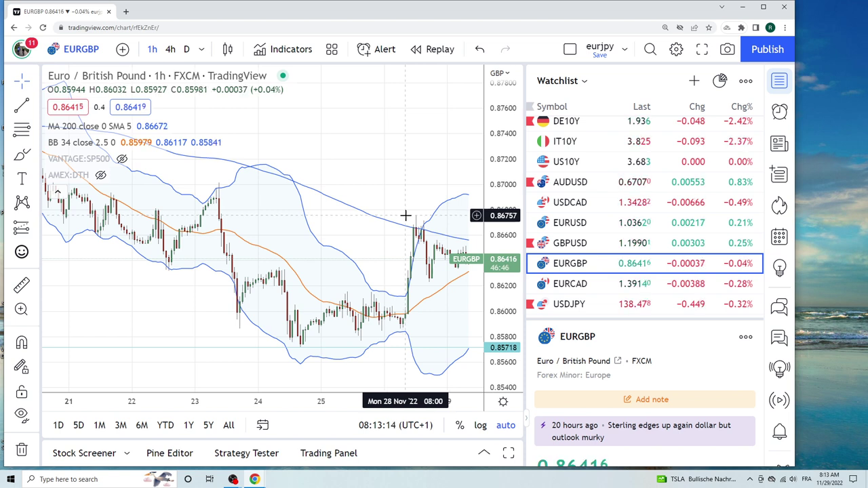
- Load EURCAD and show it on daily candles near 1.3914
{"action": "left_click", "coordinate": [562, 285]}
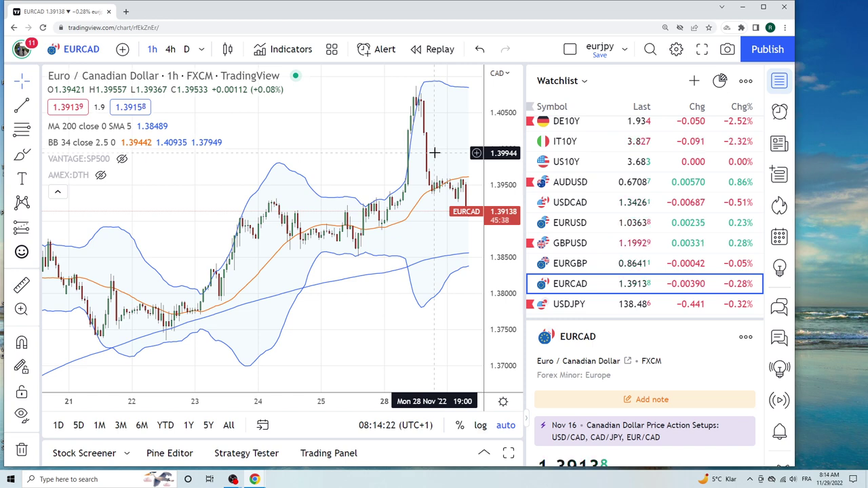
{"action": "left_click", "coordinate": [187, 49]}
- Zoom the EURCAD daily chart and scroll the watchlist down toward USDCHF
{"action": "scroll", "coordinate": [348, 170], "scroll_direction": "up", "scroll_amount": 5}
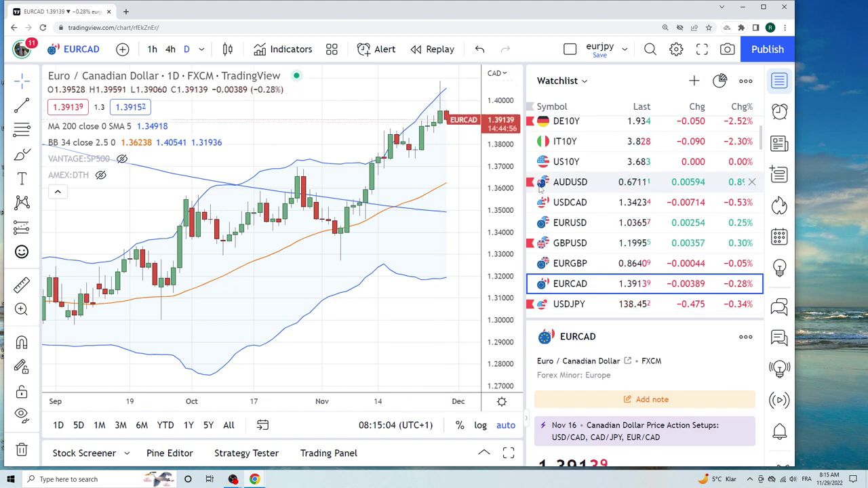
{"action": "scroll", "coordinate": [592, 184], "scroll_direction": "down", "scroll_amount": 1}
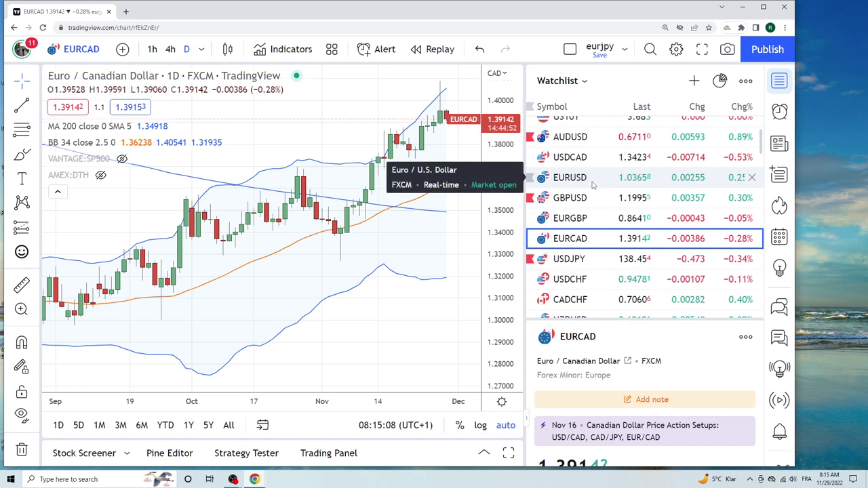
{"action": "left_click", "coordinate": [577, 284]}
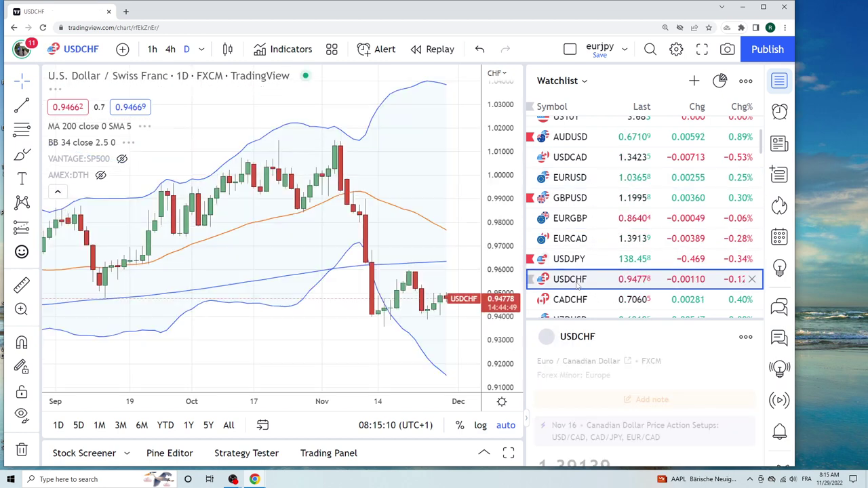
{"action": "scroll", "coordinate": [379, 228], "scroll_direction": "up", "scroll_amount": 3}
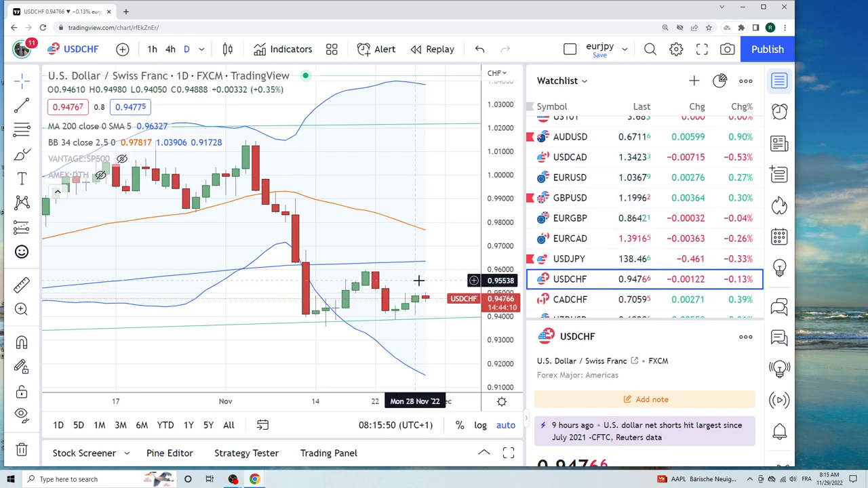
- Load USDJPY and show it on 1-hour candles near 138.48
{"action": "left_click", "coordinate": [571, 263]}
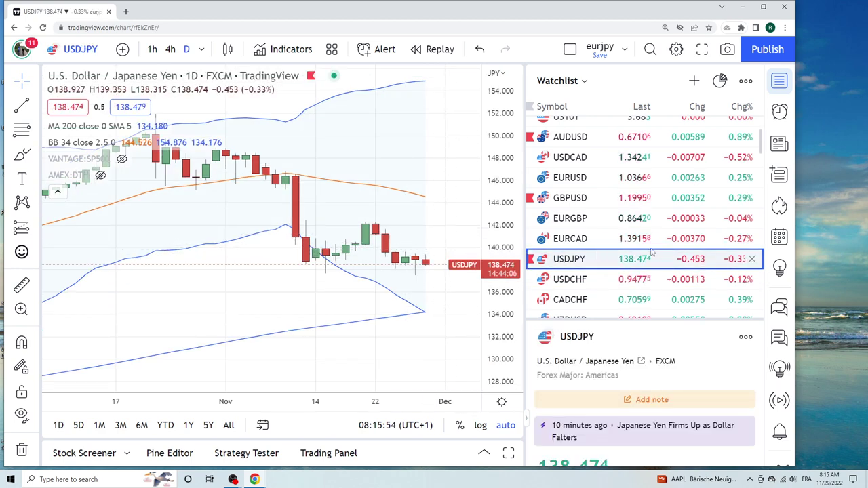
{"action": "scroll", "coordinate": [658, 253], "scroll_direction": "up", "scroll_amount": 3}
{"action": "scroll", "coordinate": [657, 253], "scroll_direction": "up", "scroll_amount": 1}
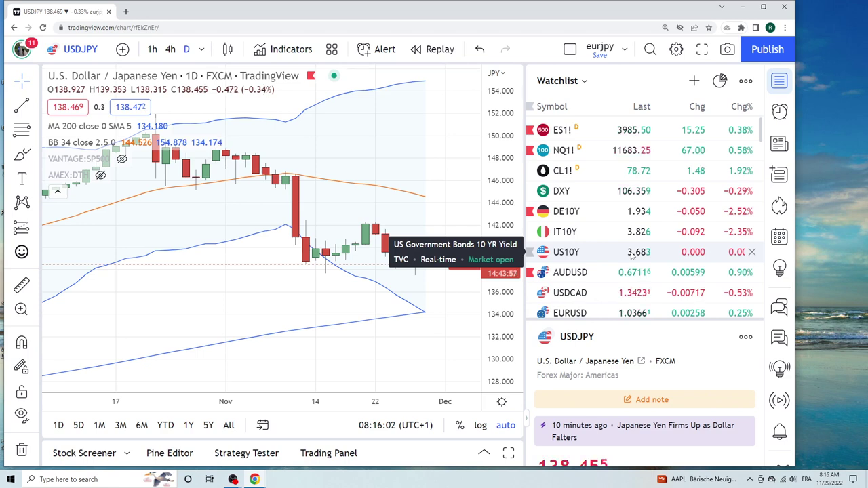
{"action": "scroll", "coordinate": [631, 254], "scroll_direction": "down", "scroll_amount": 2}
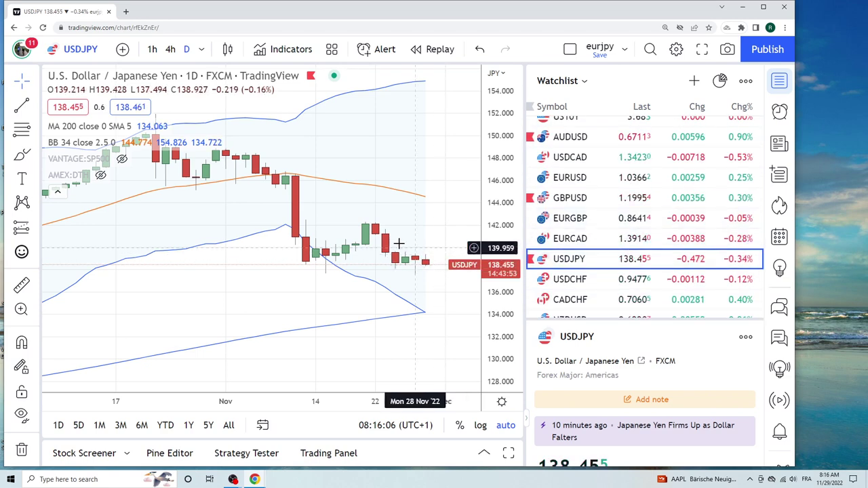
{"action": "left_click", "coordinate": [156, 50]}
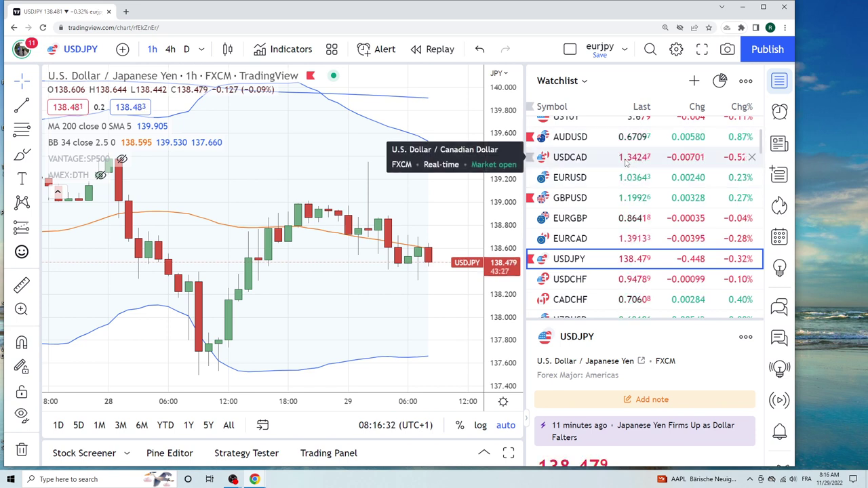
{"action": "scroll", "coordinate": [625, 161], "scroll_direction": "down", "scroll_amount": 1}
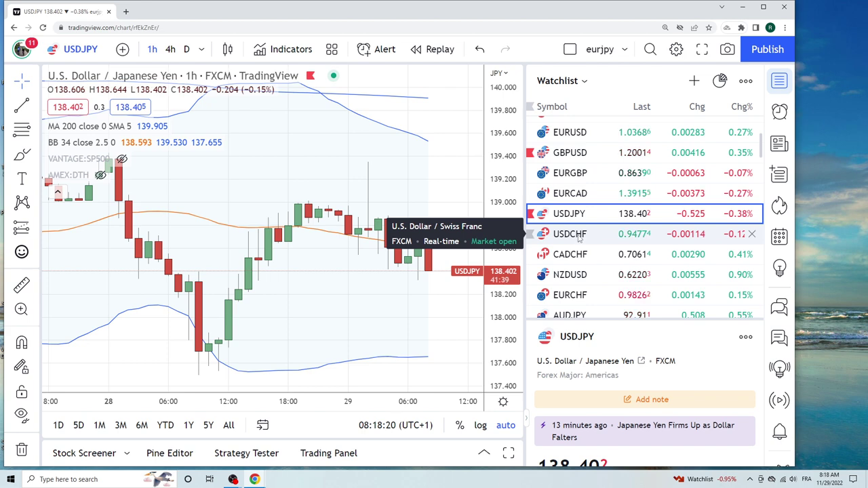
{"action": "left_click", "coordinate": [578, 236]}
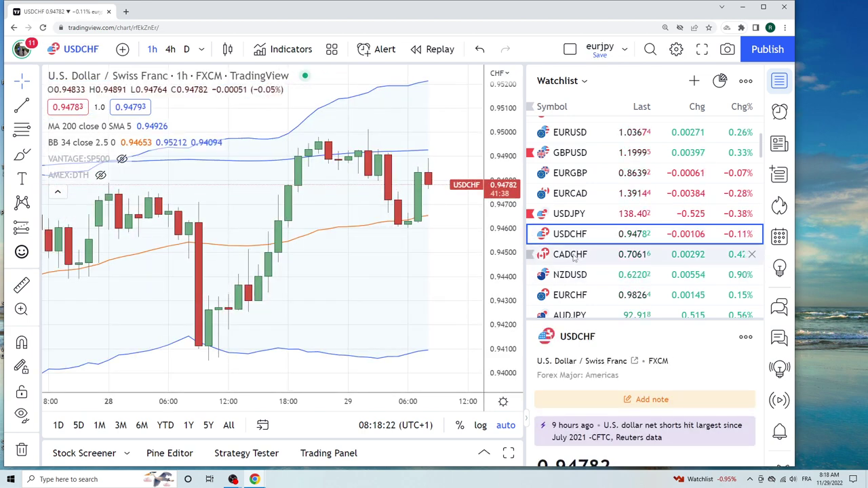
{"action": "left_click", "coordinate": [592, 256]}
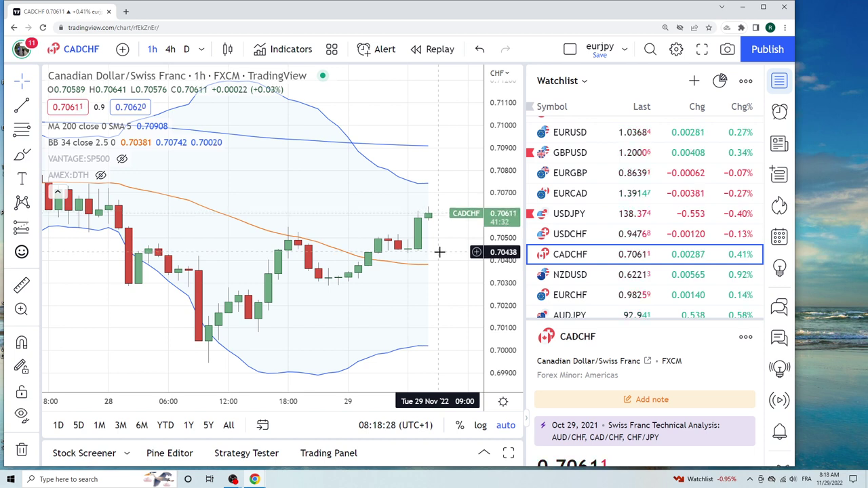
{"action": "left_click", "coordinate": [187, 50]}
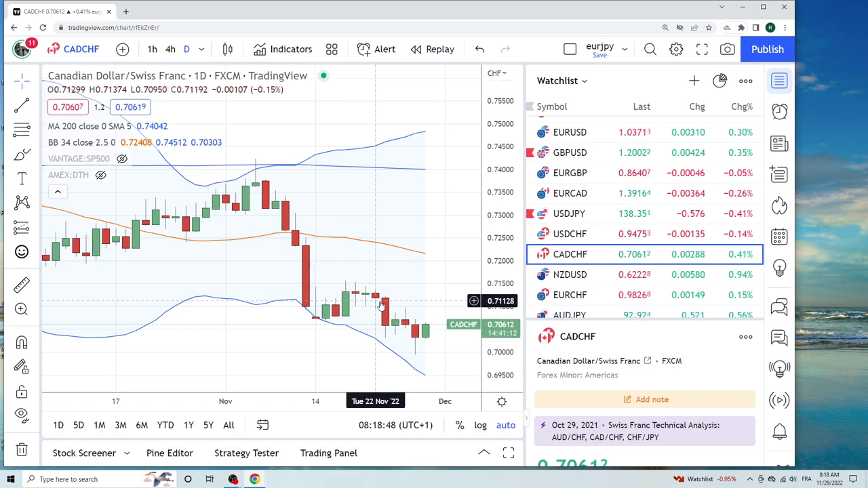
- Review NZDUSD daily, then chart EURCHF daily near 0.9825
{"action": "left_click", "coordinate": [582, 276]}
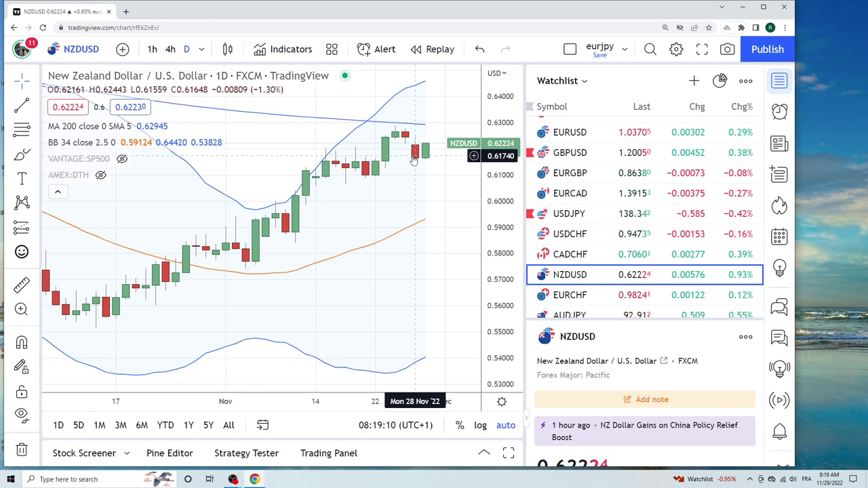
{"action": "scroll", "coordinate": [572, 251], "scroll_direction": "down", "scroll_amount": 1}
{"action": "left_click", "coordinate": [572, 251]}
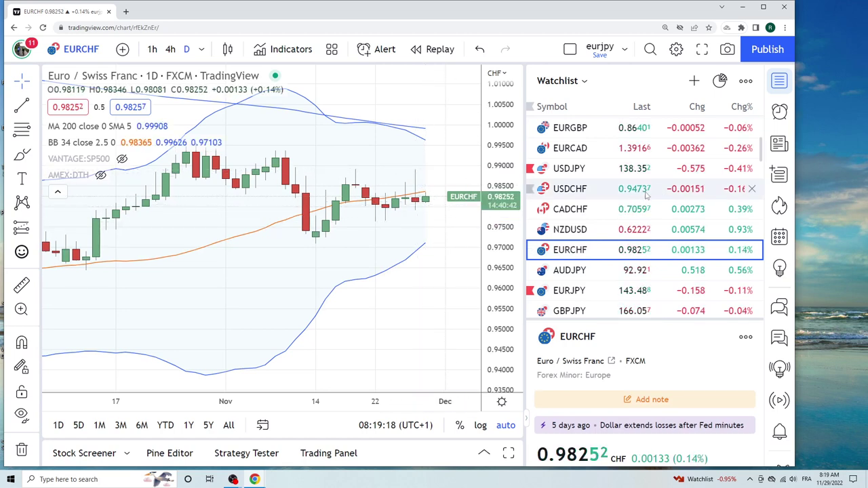
- Load the AUDJPY daily chart from the watchlist
{"action": "left_click", "coordinate": [577, 272]}
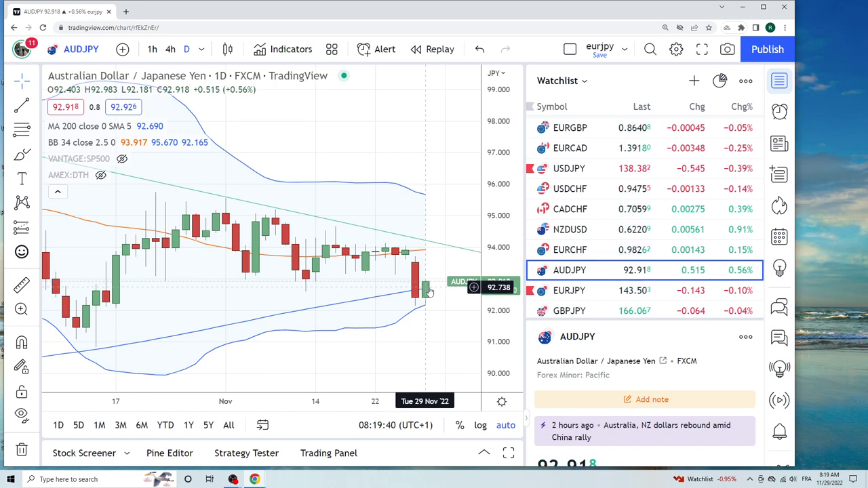
- Review EURJPY then GBPJPY daily charts, zooming out to show bars from mid-September
{"action": "left_click", "coordinate": [592, 291]}
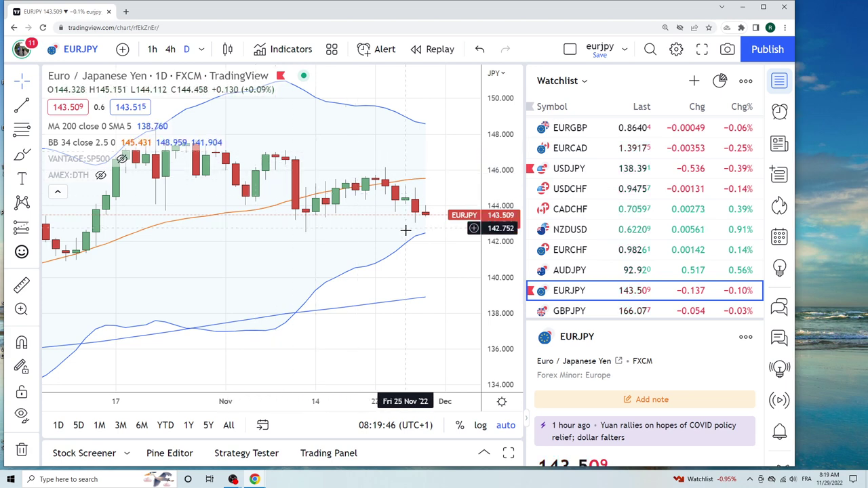
{"action": "scroll", "coordinate": [313, 243], "scroll_direction": "down", "scroll_amount": 2}
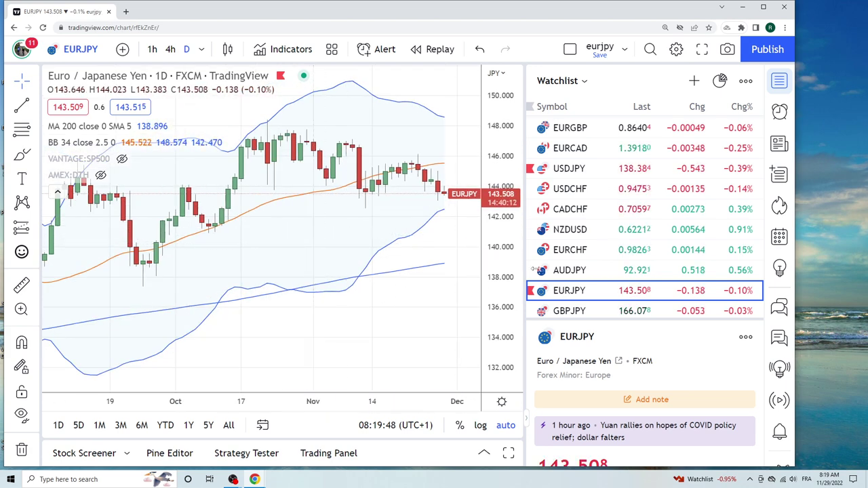
{"action": "left_click", "coordinate": [570, 311]}
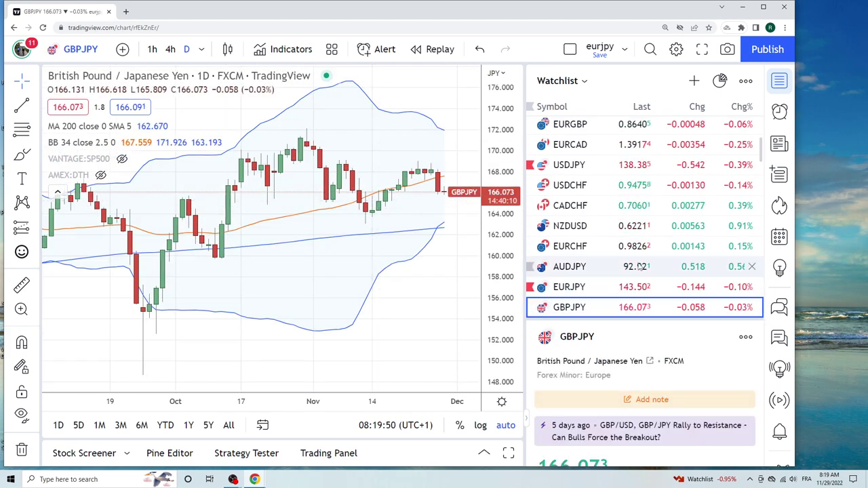
{"action": "scroll", "coordinate": [599, 285], "scroll_direction": "down", "scroll_amount": 1}
- Check USDZAR on daily and 4h timeframes, then load EURAUD on the 4h chart
{"action": "left_click", "coordinate": [583, 284]}
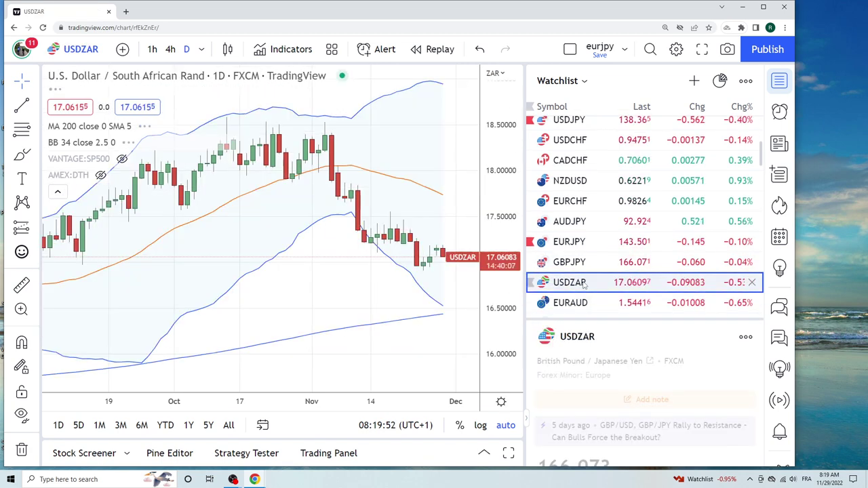
{"action": "scroll", "coordinate": [325, 285], "scroll_direction": "up", "scroll_amount": 3}
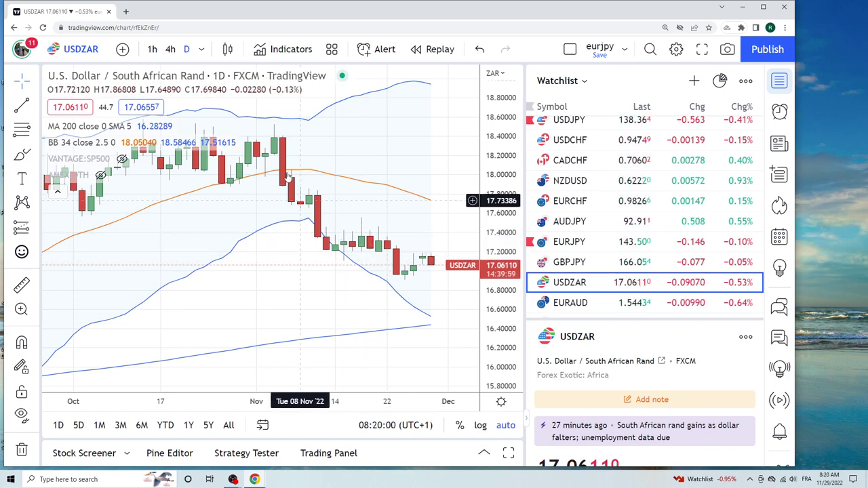
{"action": "left_click", "coordinate": [166, 51]}
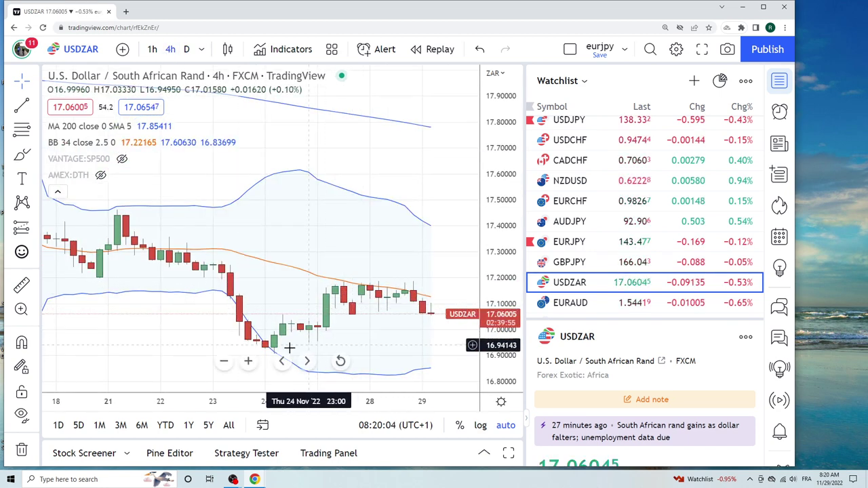
{"action": "left_click", "coordinate": [587, 307]}
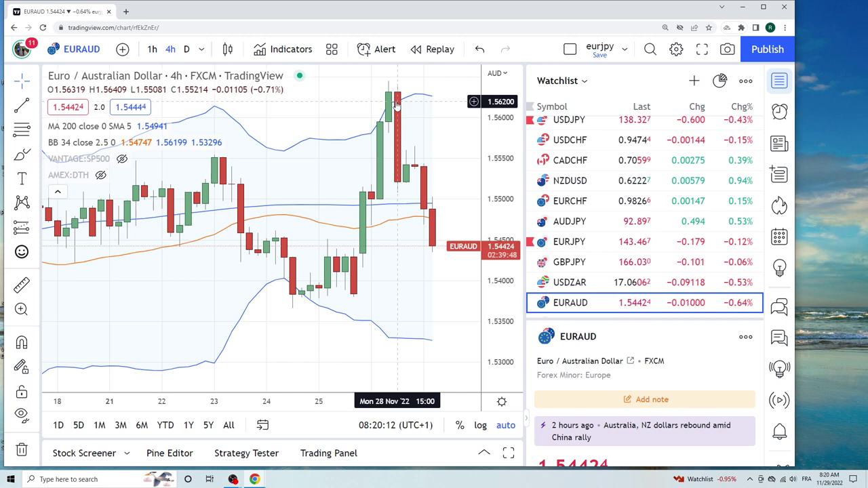
{"action": "scroll", "coordinate": [734, 241], "scroll_direction": "down", "scroll_amount": 3}
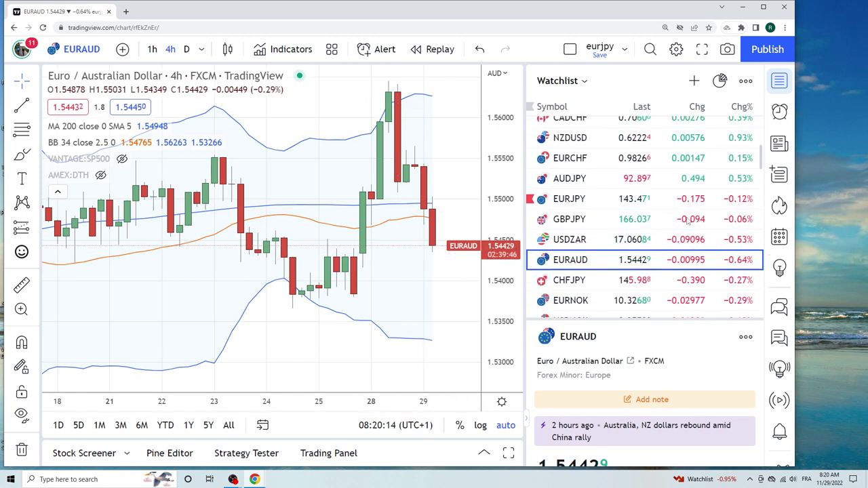
{"action": "scroll", "coordinate": [653, 224], "scroll_direction": "down", "scroll_amount": 2}
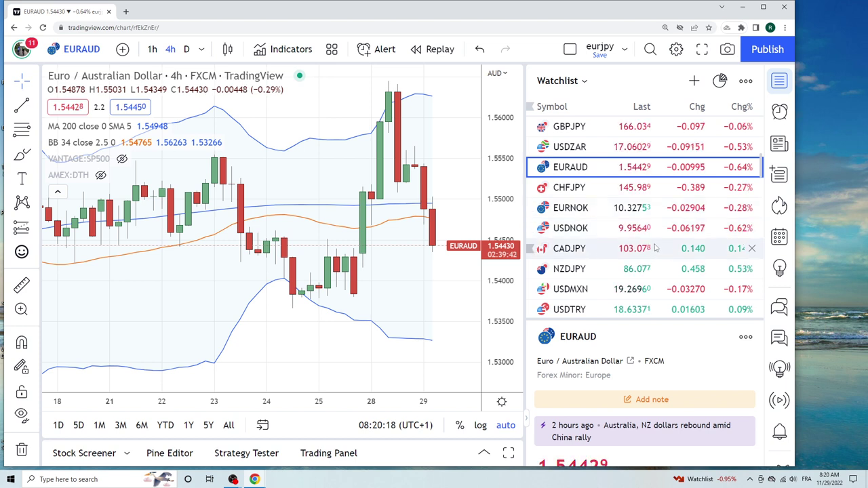
{"action": "scroll", "coordinate": [655, 244], "scroll_direction": "up", "scroll_amount": 3}
{"action": "scroll", "coordinate": [655, 252], "scroll_direction": "up", "scroll_amount": 3}
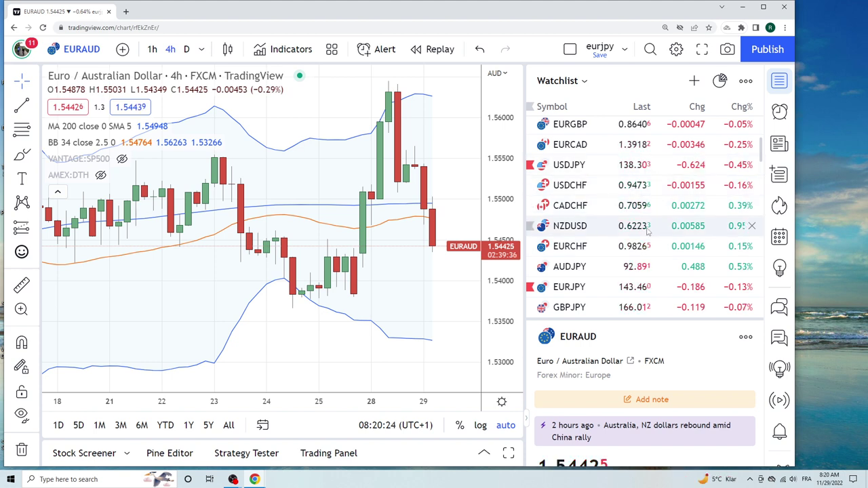
{"action": "scroll", "coordinate": [657, 231], "scroll_direction": "up", "scroll_amount": 3}
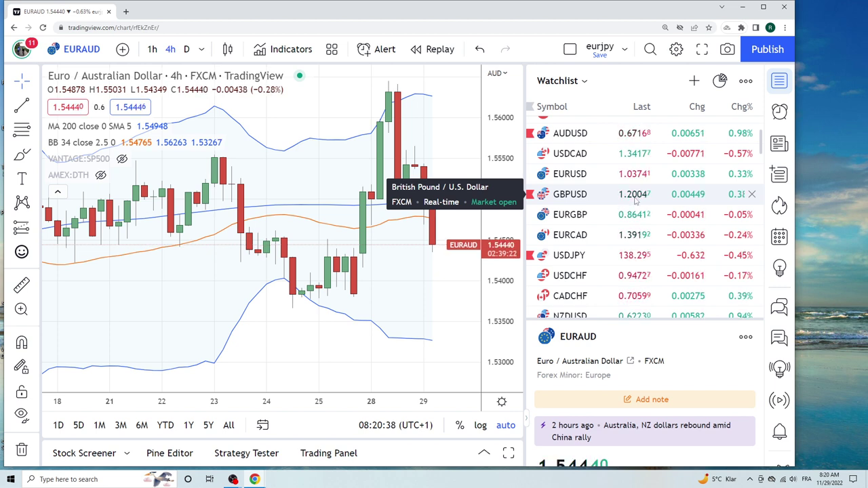
{"action": "scroll", "coordinate": [636, 198], "scroll_direction": "up", "scroll_amount": 2}
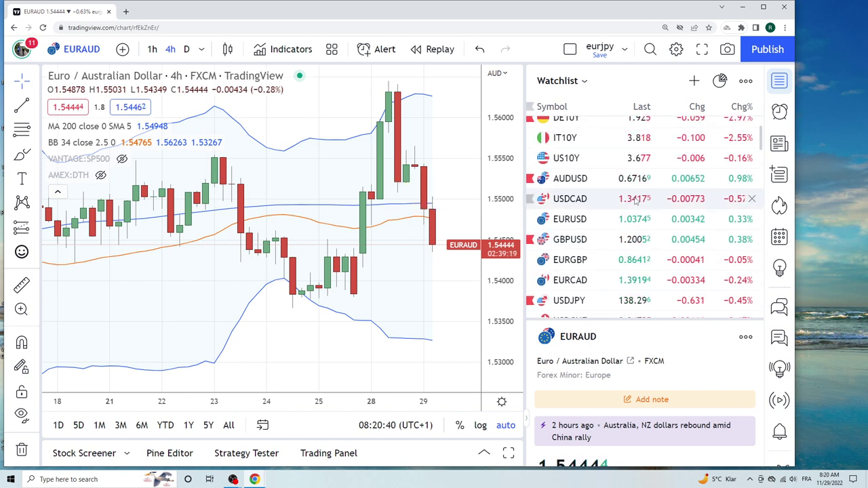
{"action": "scroll", "coordinate": [636, 198], "scroll_direction": "down", "scroll_amount": 4}
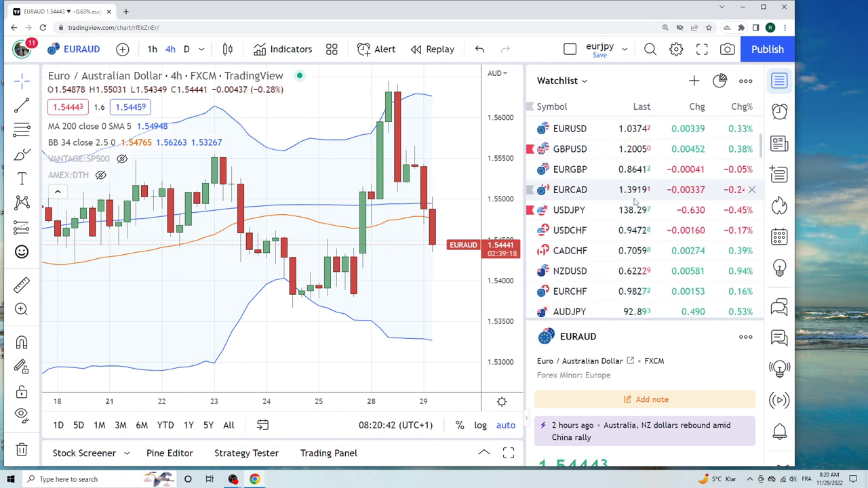